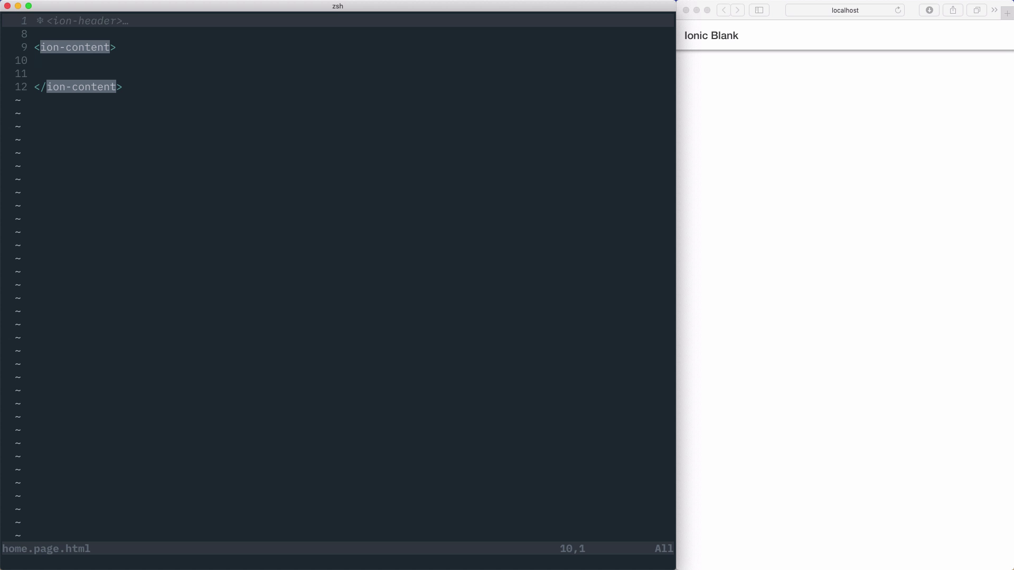
pyautogui.write('<ion-list')
pyautogui.write('>')
# Step: Add an ion-list containing an ion-item reading 'Hello' to ion-content, and save
pyautogui.press('Return')
pyautogui.press('Return')
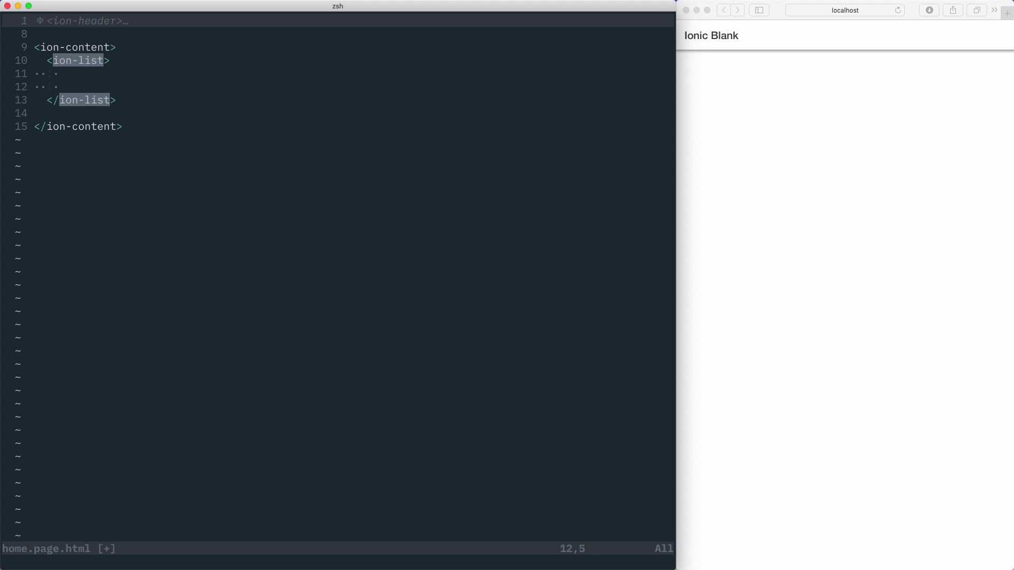
pyautogui.write('<ion-item')
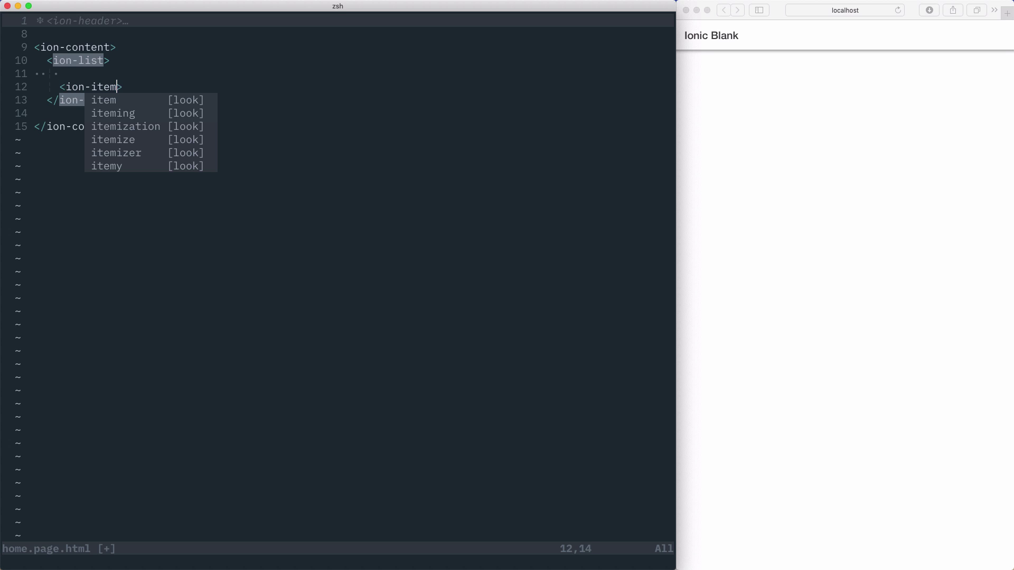
pyautogui.write('>Hel</ion-item>')
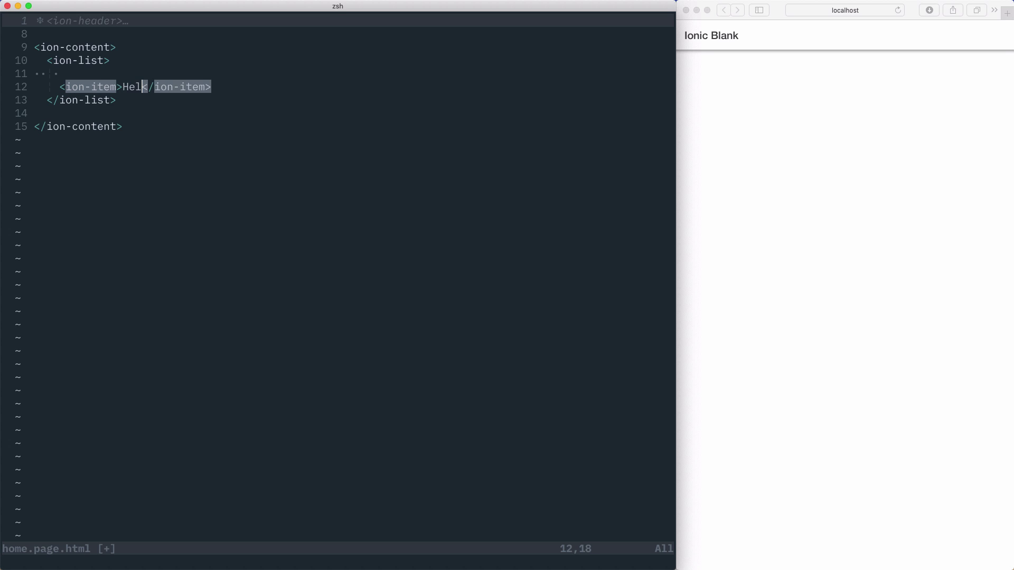
pyautogui.write('lo')
pyautogui.press('Escape')
pyautogui.write(':w')
pyautogui.press('Return')
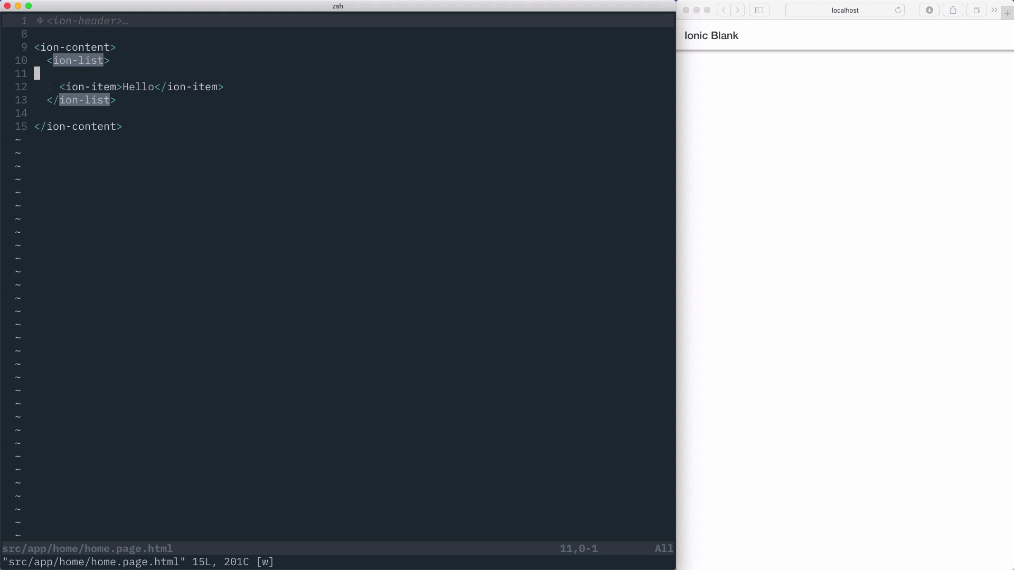
pyautogui.write('jf>')
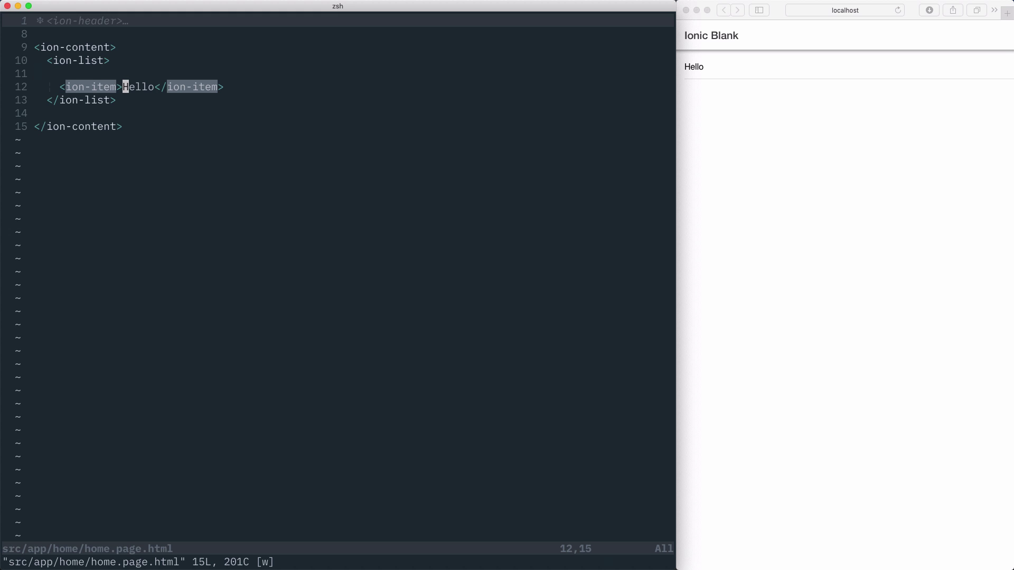
pyautogui.write('i color=')
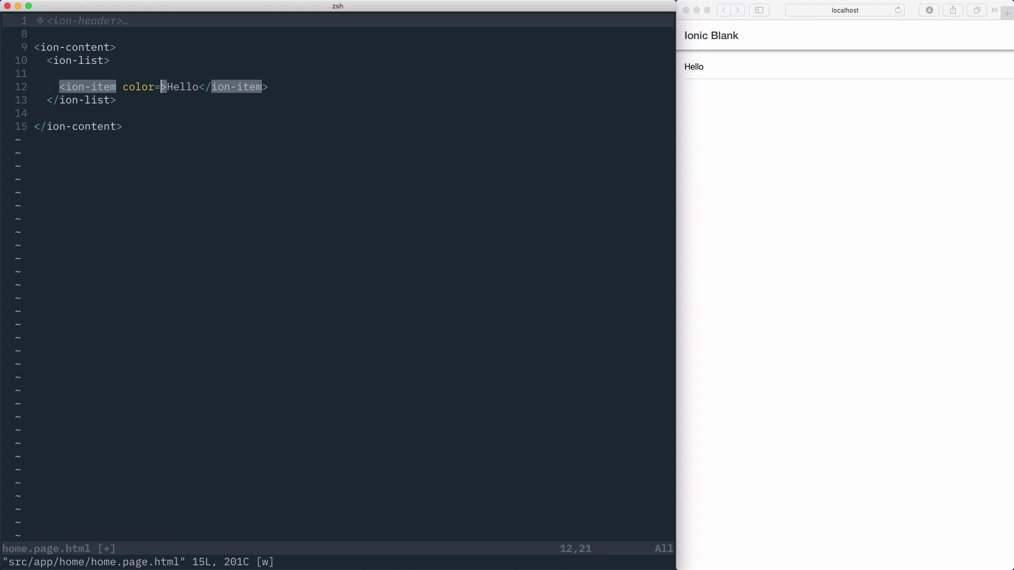
pyautogui.write('"secondar')
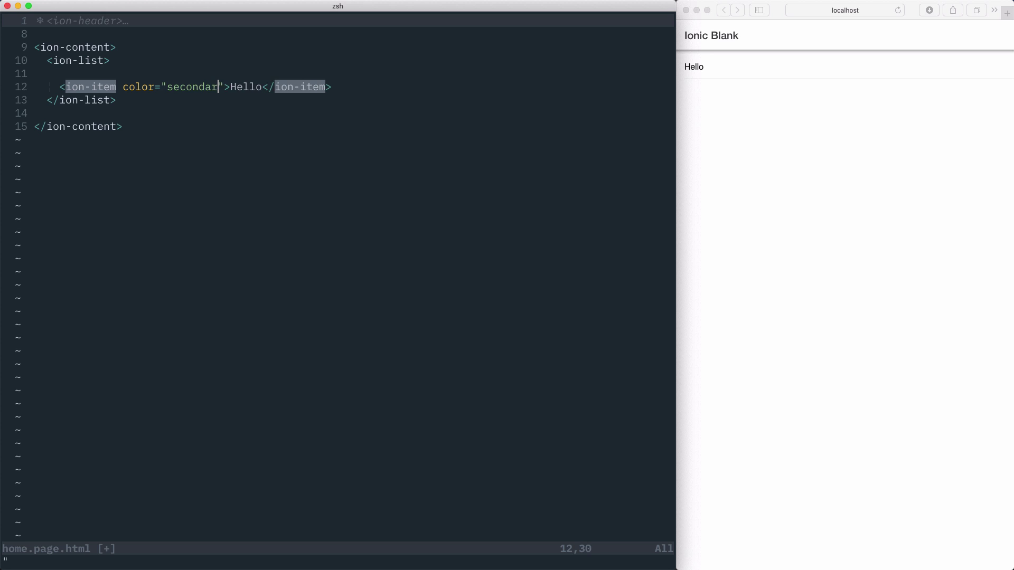
pyautogui.write('y"')
# Step: Give the Hello item color="secondary", save, and remove the stray space before '>'
pyautogui.press('Escape')
pyautogui.write(':w')
pyautogui.press('Return')
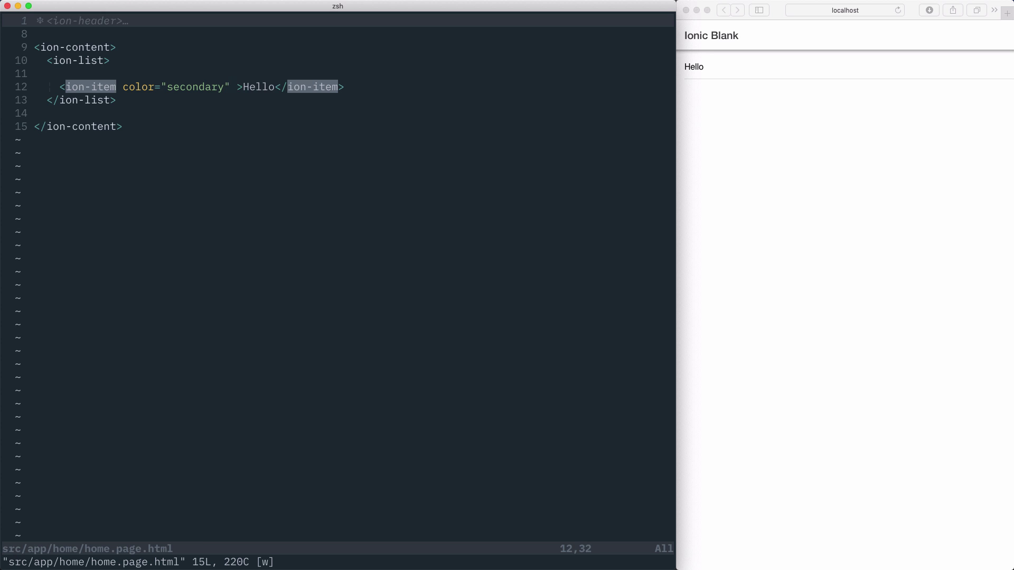
pyautogui.press('x')
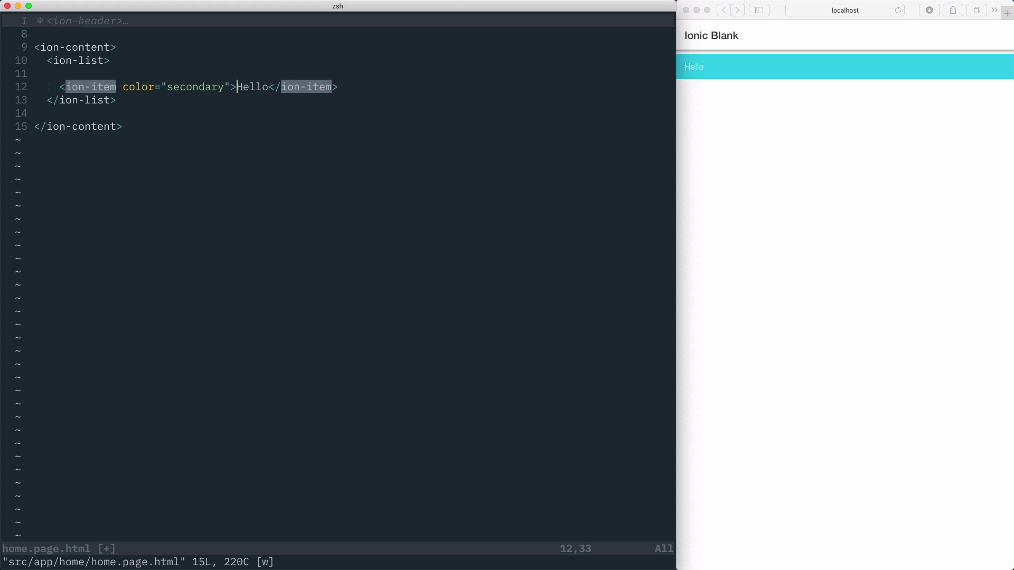
# Step: Add a <p>Line1</p> paragraph on a new line above Hello
pyautogui.press('a')
pyautogui.press('Return')
pyautogui.press('Return')
pyautogui.press('Up')
pyautogui.write('<p>Line1ja')
# Step: Add a <p>line 2</p> paragraph below Hello
pyautogui.press('Return')
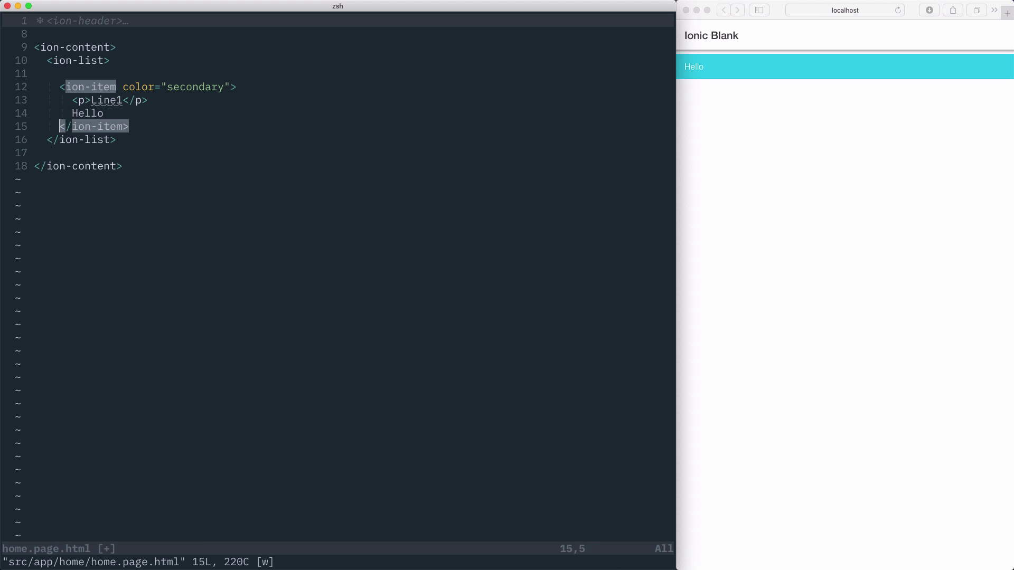
pyautogui.press('Return')
pyautogui.press('Up')
pyautogui.write('<p>line 2')
pyautogui.press('Escape')
pyautogui.write(':w')
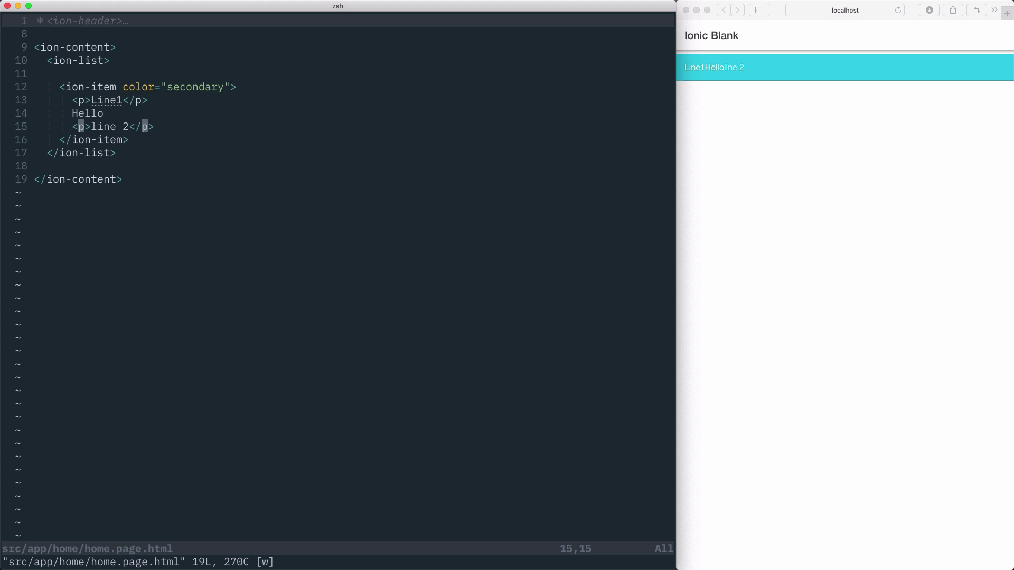
# Step: Wrap the Line1, Hello and line 2 lines in an ion-label and save
pyautogui.press('k')
pyautogui.press('k')
pyautogui.hotkey('shift', 'v')
pyautogui.press('j')
pyautogui.press('j')
pyautogui.hotkey('shift', 's')
pyautogui.write('<')
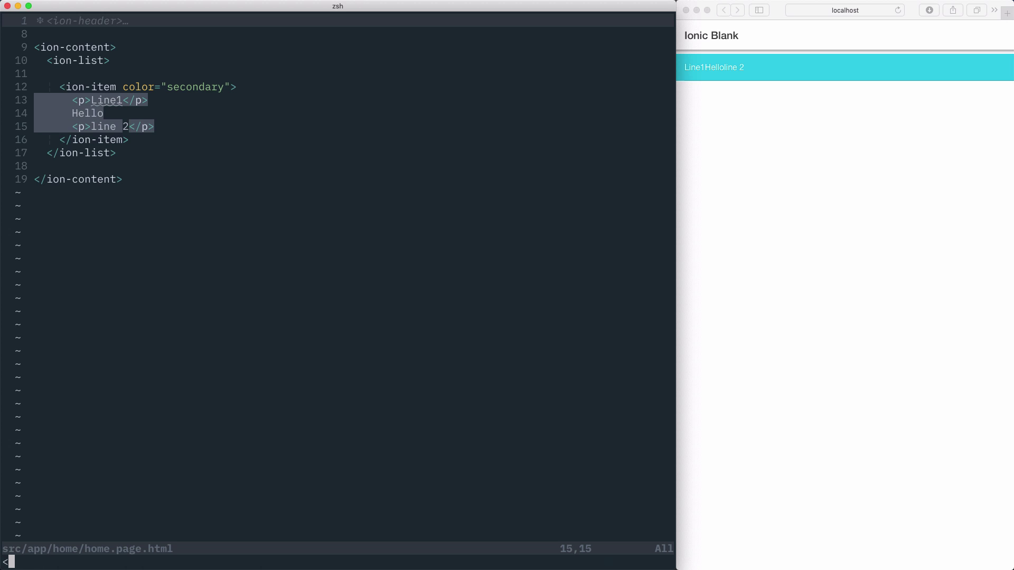
pyautogui.write('ion-label>')
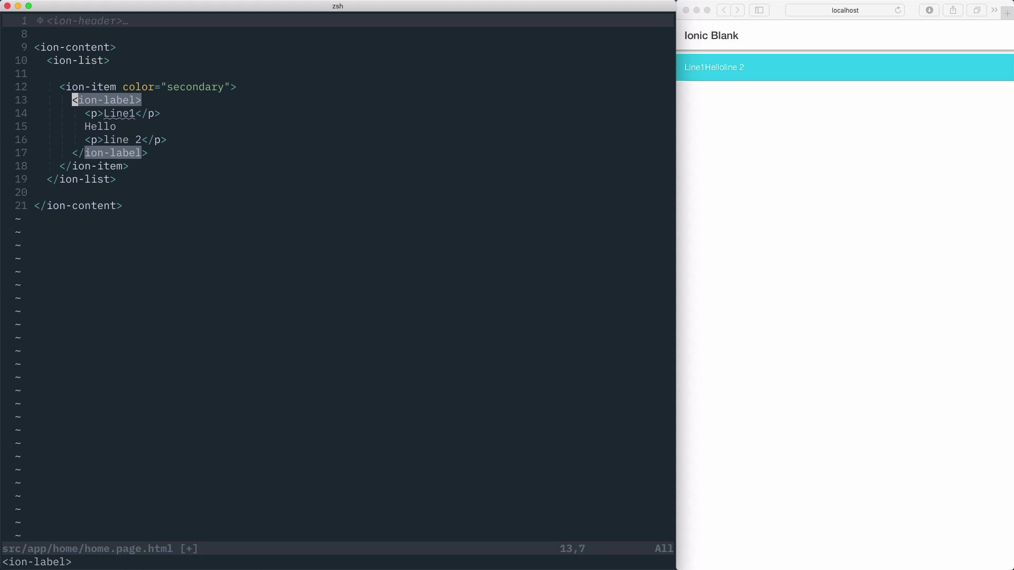
pyautogui.write(':w')
pyautogui.press('Return')
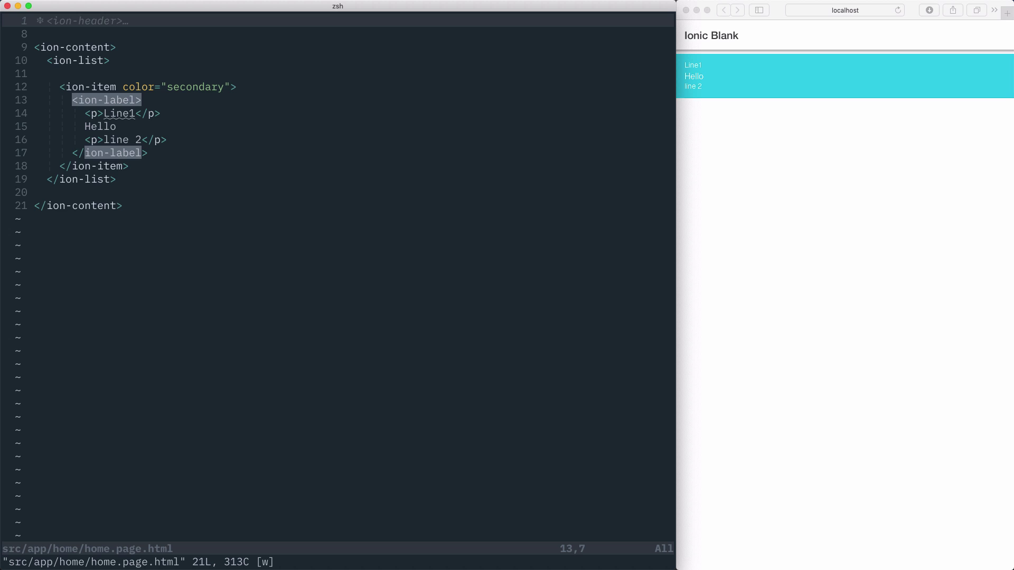
pyautogui.press('k')
pyautogui.press('w')
pyautogui.press('w')
pyautogui.press('w')
pyautogui.write('v$h')
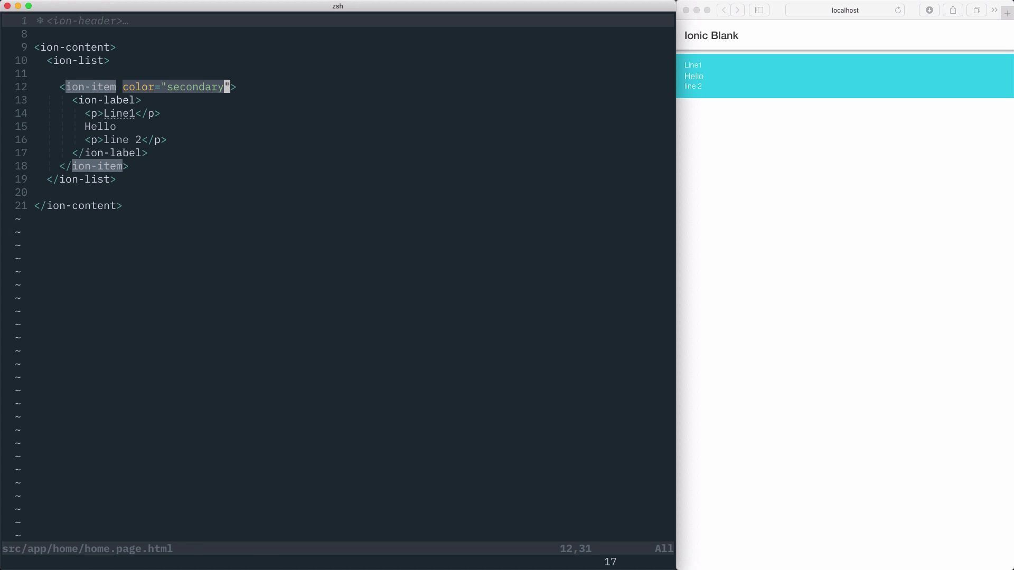
pyautogui.write('d:w')
# Step: Remove color="secondary" from the item, then add a saved slot="start" 'Start Slot' paragraph
pyautogui.press('Return')
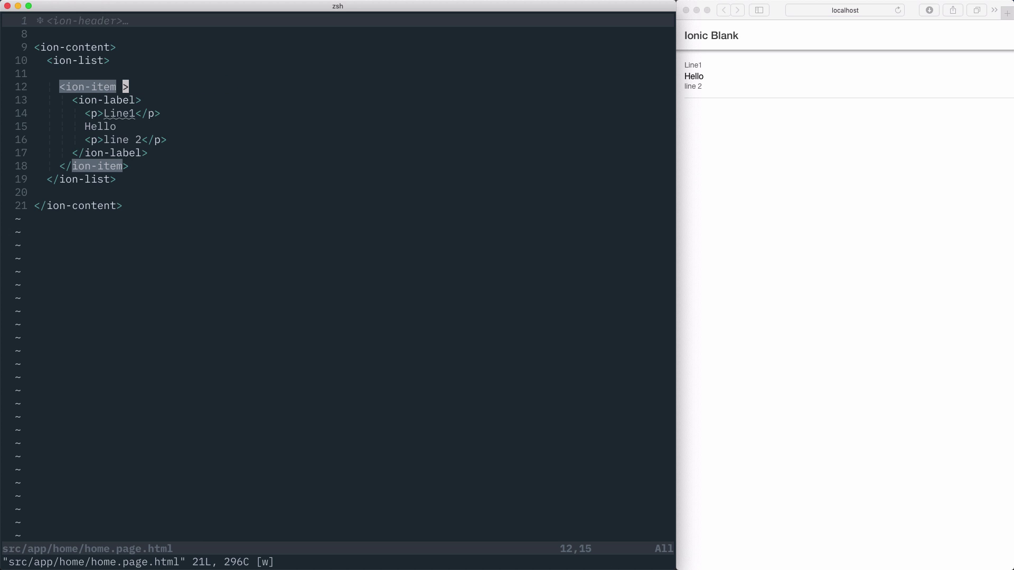
pyautogui.press('u')
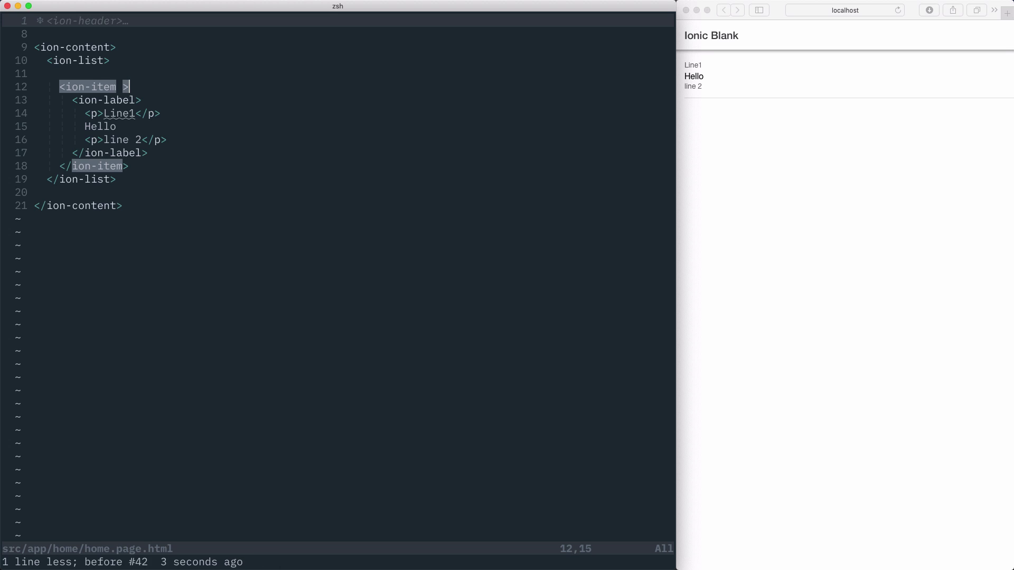
pyautogui.write('o')
pyautogui.write('[sl')
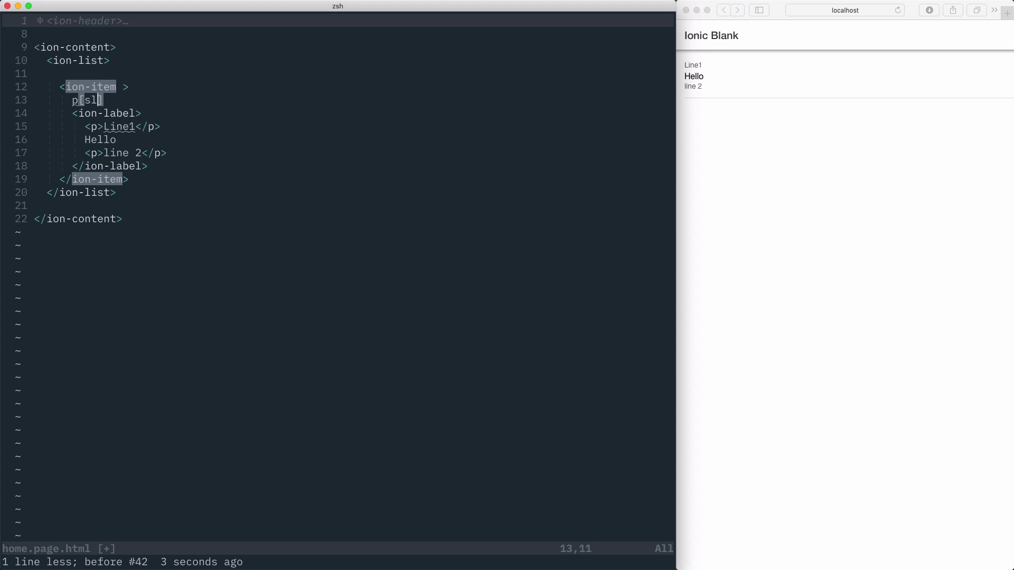
pyautogui.write('ot=sta')
pyautogui.write('rt')
pyautogui.hotkey('ctrl', 'y')
pyautogui.press(',')
pyautogui.write('Star')
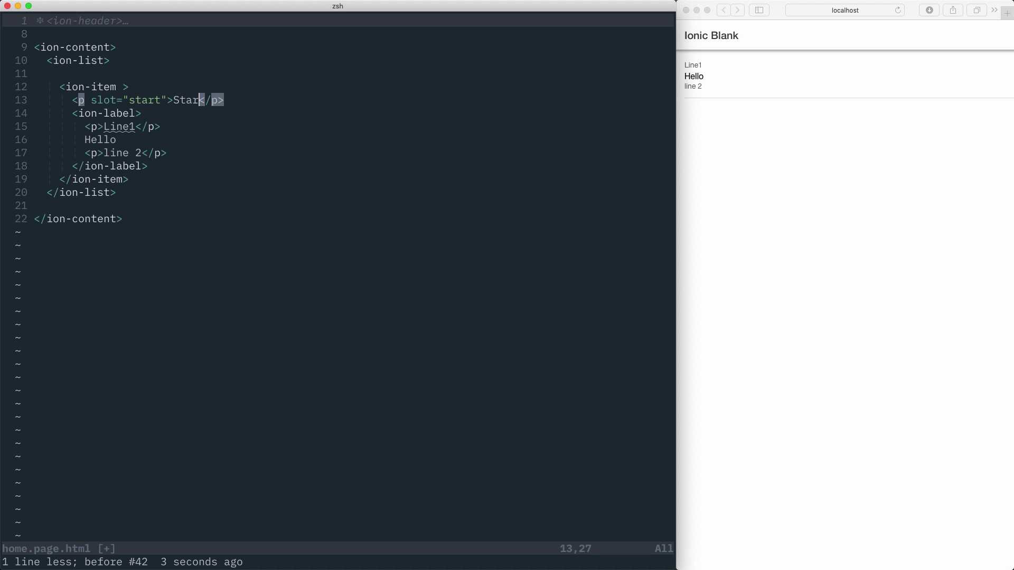
pyautogui.write('t Slot')
pyautogui.press('Escape')
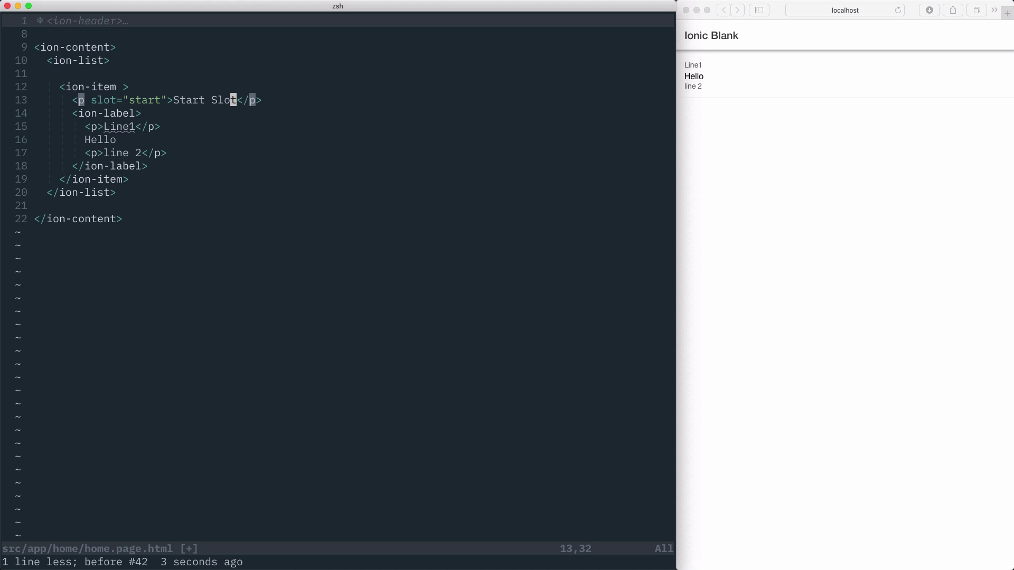
pyautogui.write(':w')
pyautogui.press('Return')
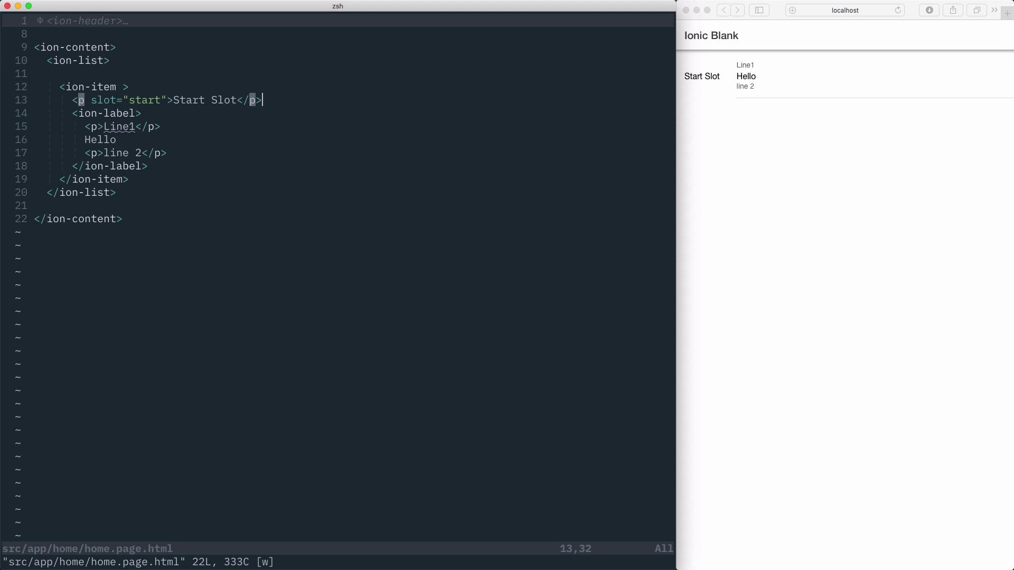
pyautogui.write('o')
pyautogui.write('p[')
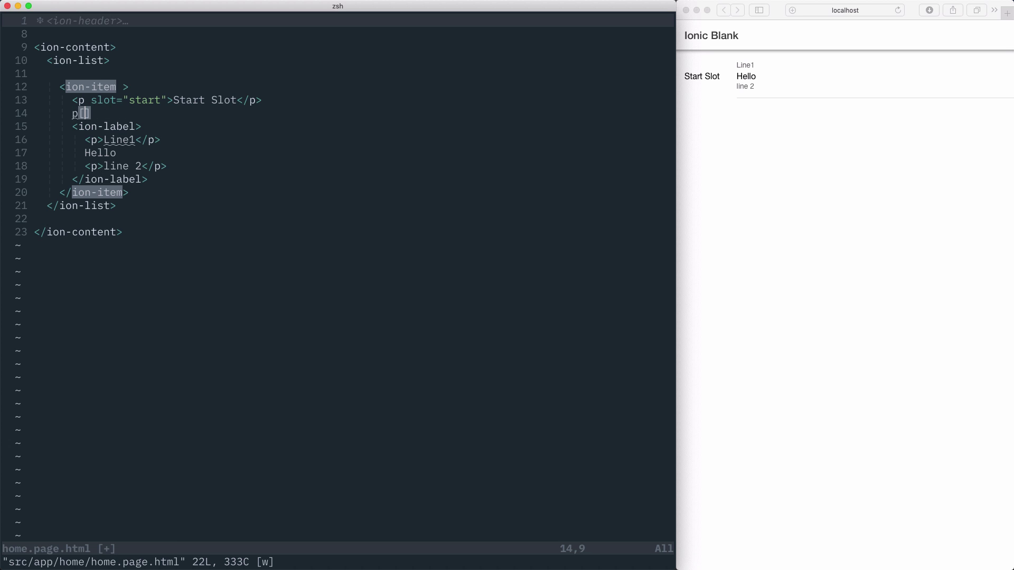
pyautogui.write('slot=end')
# Step: Add a slot="end" paragraph reading 'End Slot' via Emmet, and save
pyautogui.hotkey('ctrl', 'y')
pyautogui.press(',')
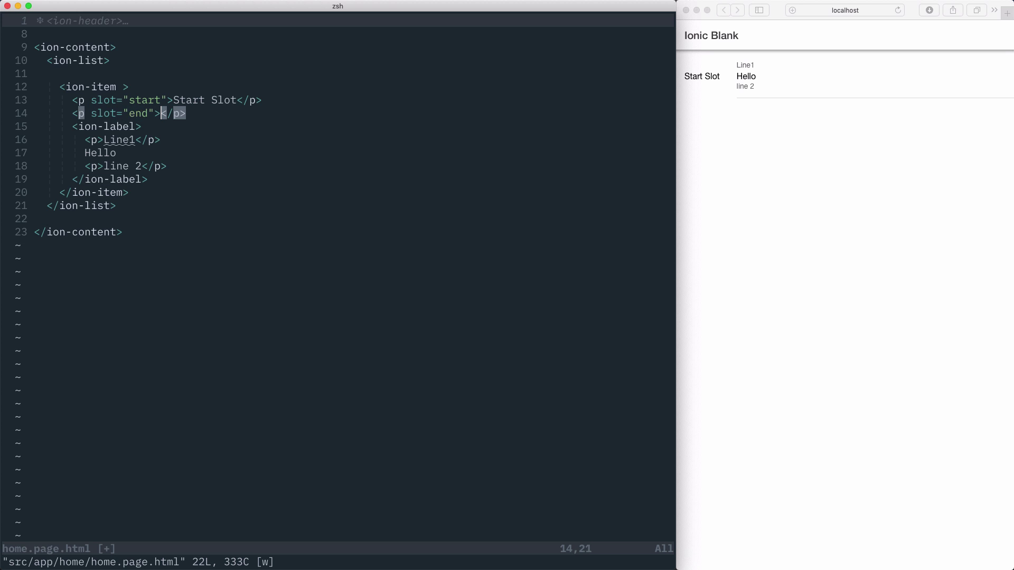
pyautogui.write('End Slo')
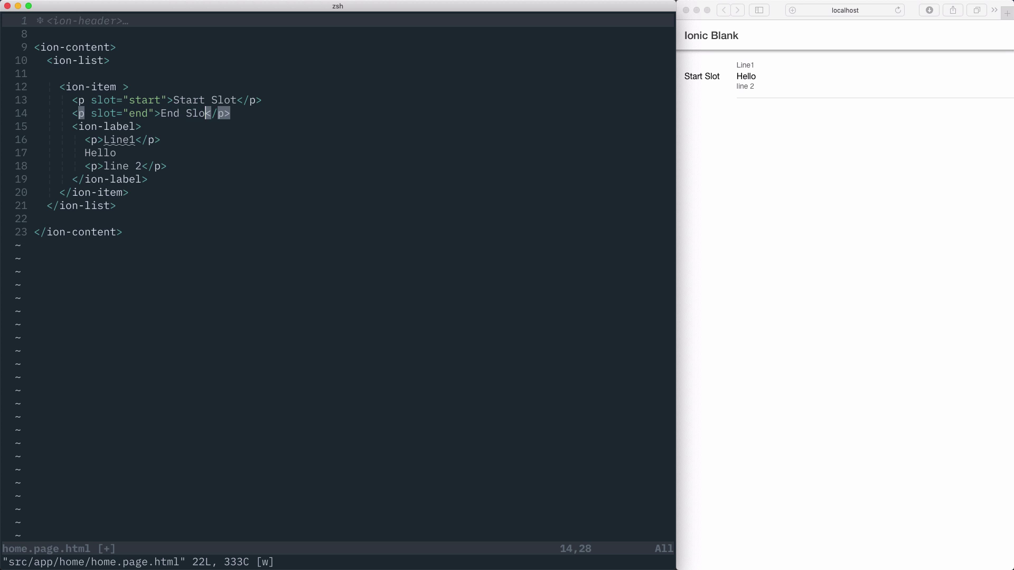
pyautogui.write('t')
pyautogui.press('Escape')
pyautogui.write(':w')
pyautogui.press('Return')
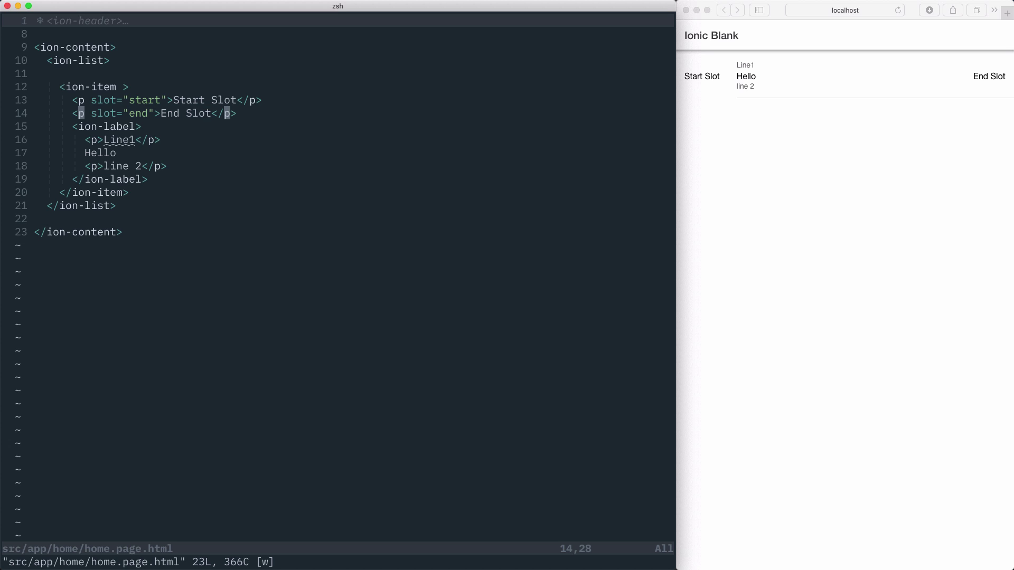
pyautogui.press('j')
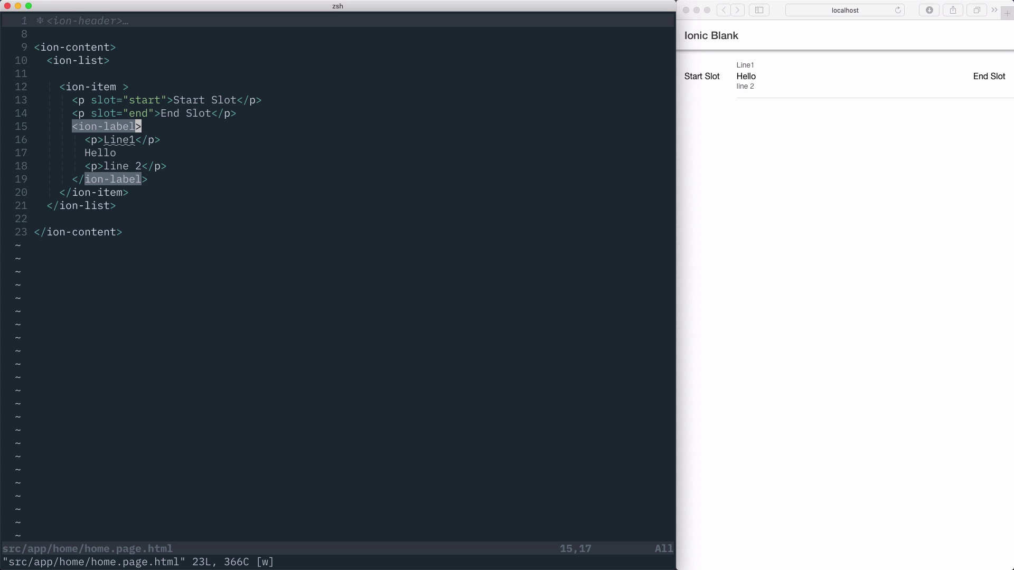
# Step: Move the Start Slot line below the closing ion-label tag and save
pyautogui.press('k')
pyautogui.press('k')
pyautogui.press('V')
pyautogui.press('d')
pyautogui.press('j')
pyautogui.press('j')
pyautogui.press('j')
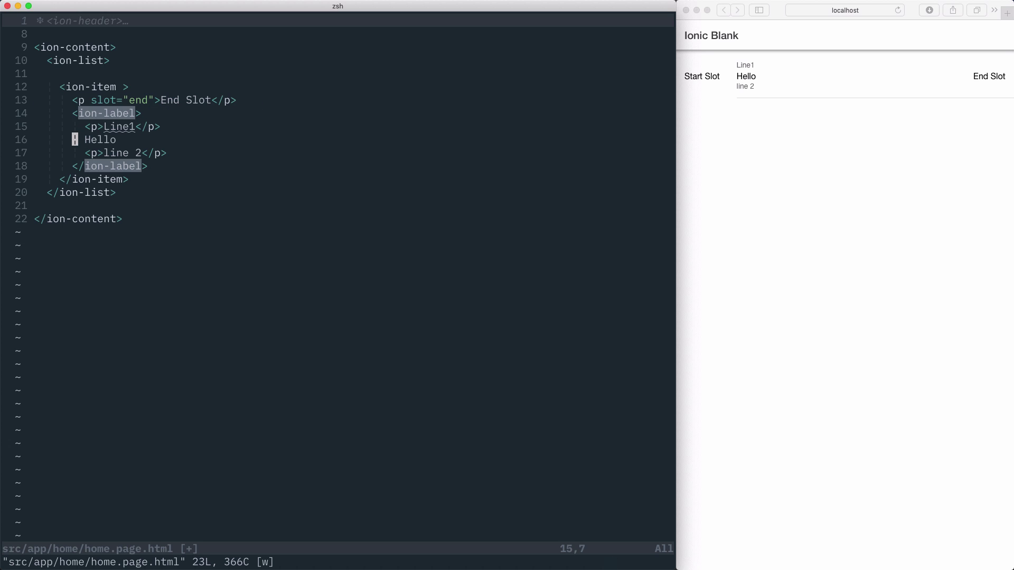
pyautogui.press('j')
pyautogui.write('jp')
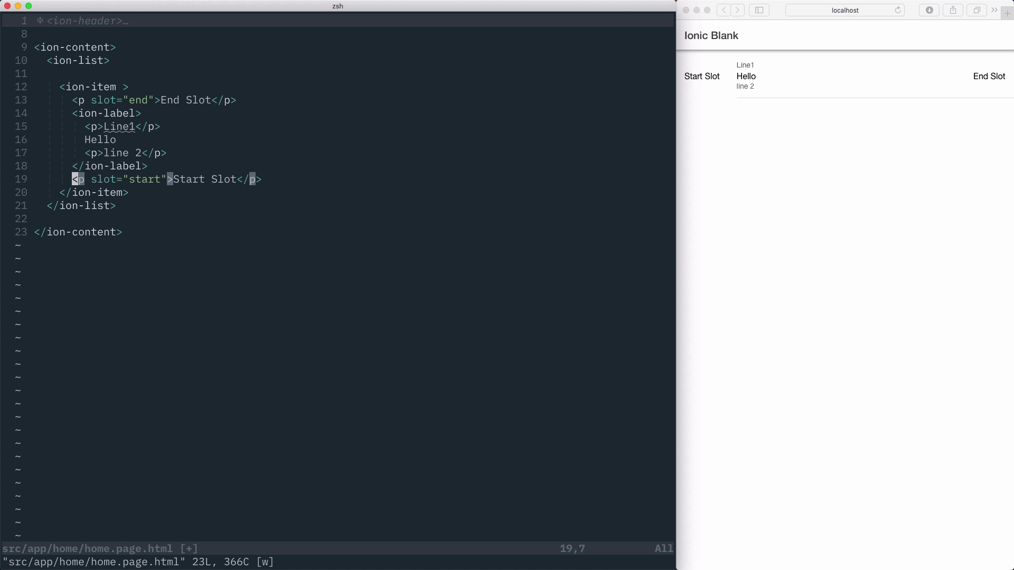
pyautogui.write(':w')
pyautogui.press('Return')
pyautogui.press('k')
pyautogui.press('k')
pyautogui.press('k')
pyautogui.press('k')
pyautogui.press('k')
pyautogui.press('k')
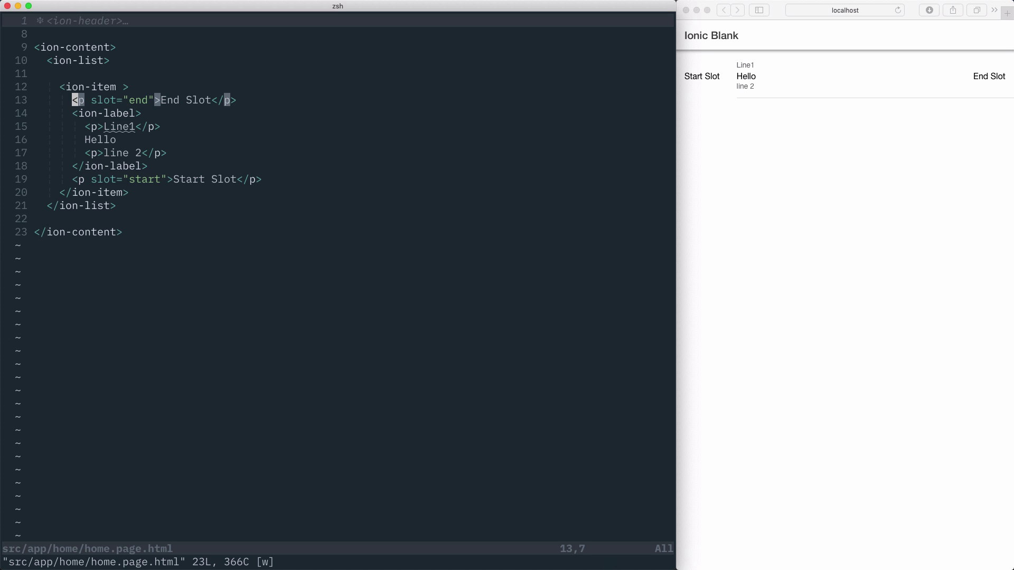
pyautogui.press('k')
pyautogui.press('$')
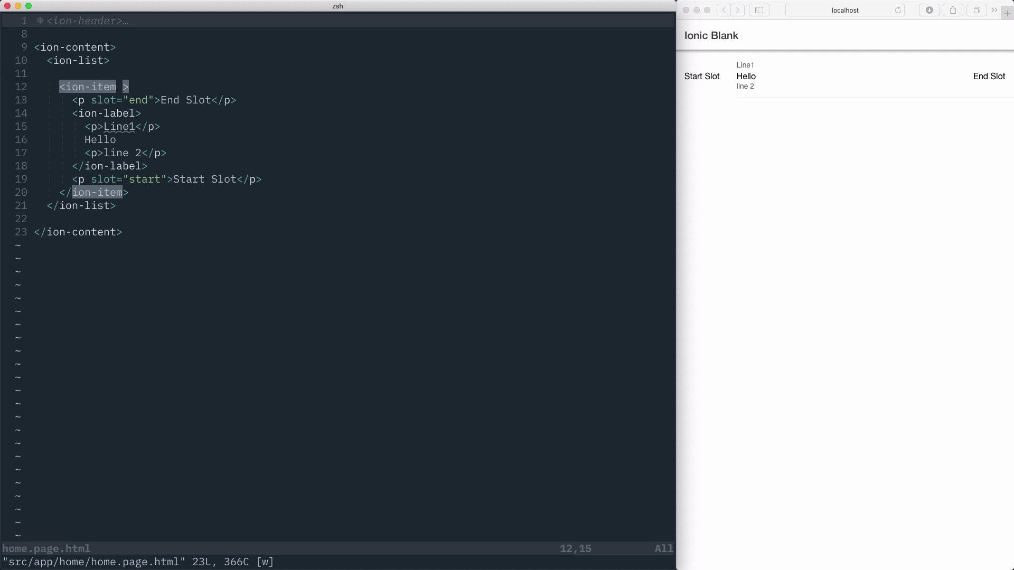
pyautogui.write('item d')
pyautogui.write('etail="t')
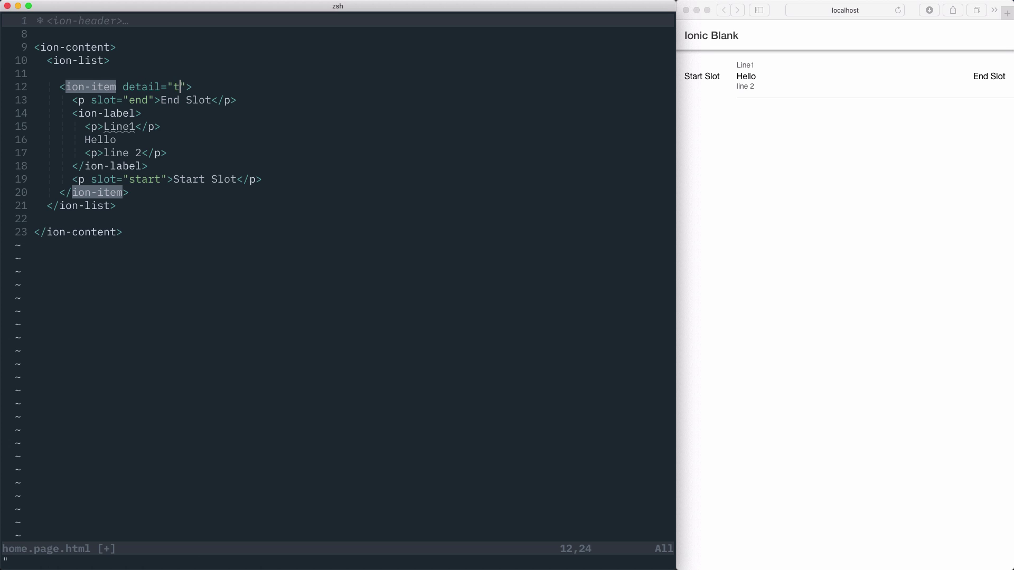
pyautogui.write('rue')
# Step: Add detail="true" to the ion-item opening tag and save
pyautogui.press('Escape')
pyautogui.write(':w')
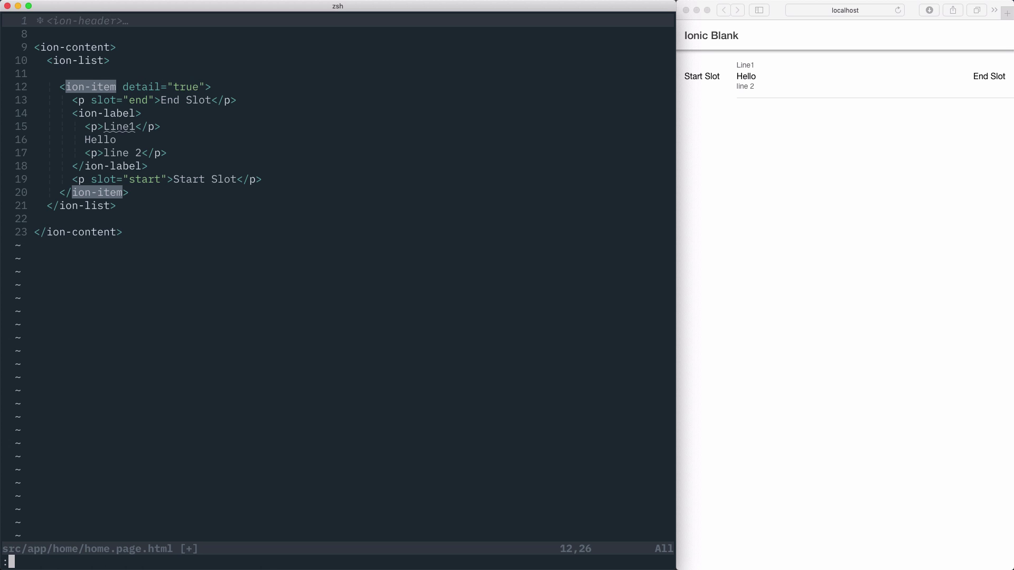
pyautogui.press('Return')
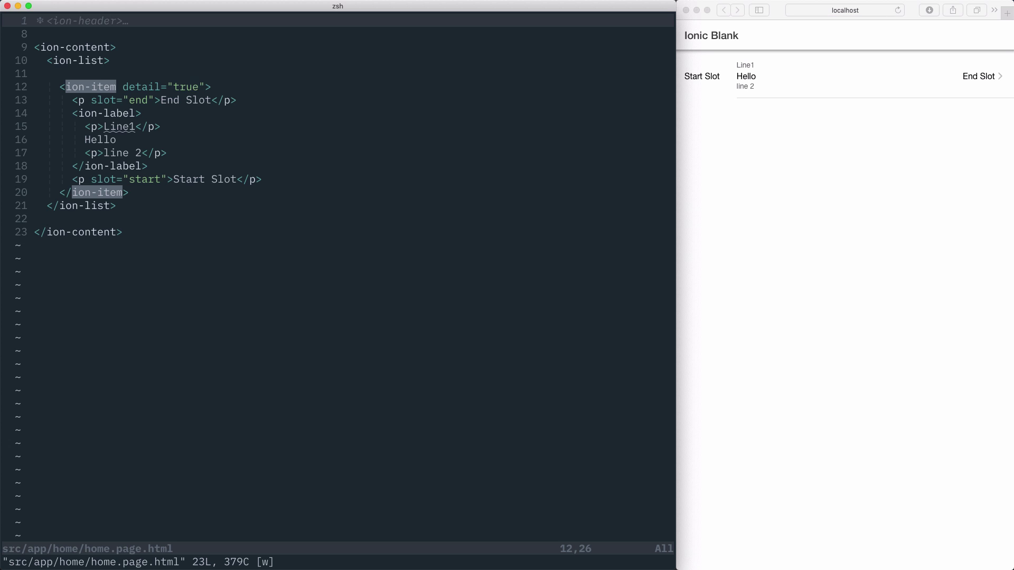
pyautogui.write('la det')
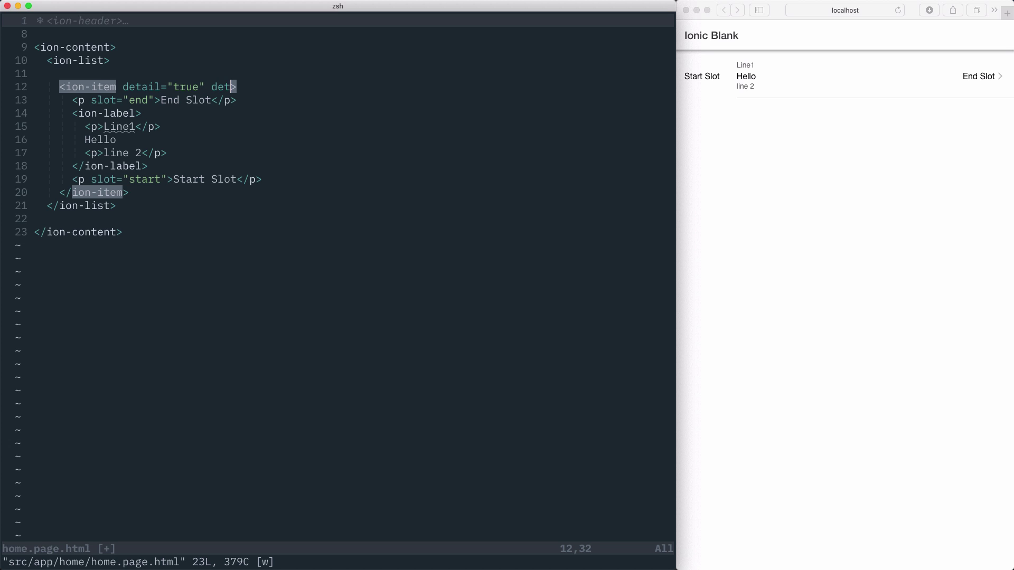
pyautogui.write('ail')
pyautogui.write('Icon')
pyautogui.write('="f')
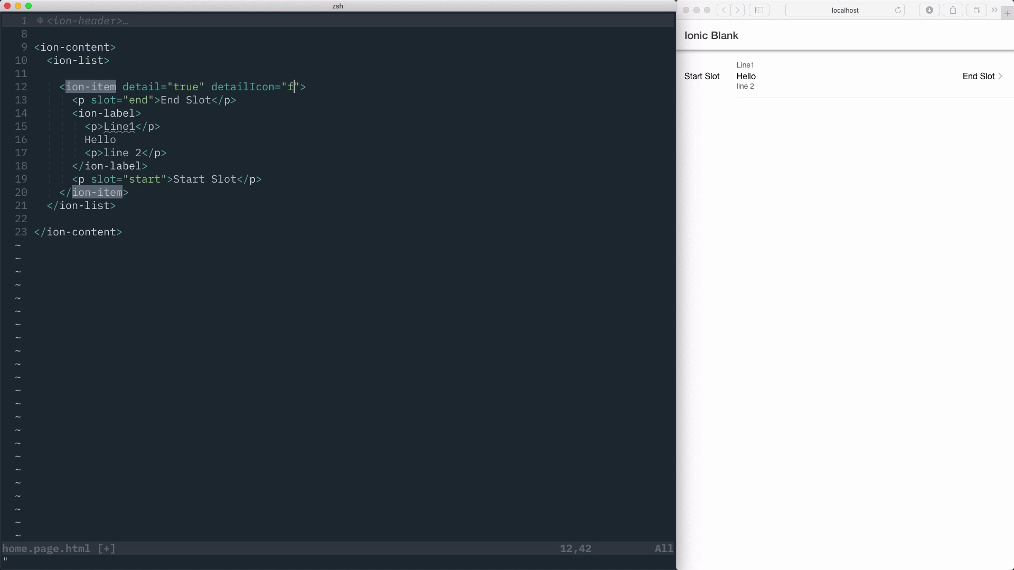
pyautogui.write('lash')
# Step: Add detailIcon="flash" to the ion-item tag and save
pyautogui.press('Escape')
pyautogui.write(':w')
pyautogui.press('Return')
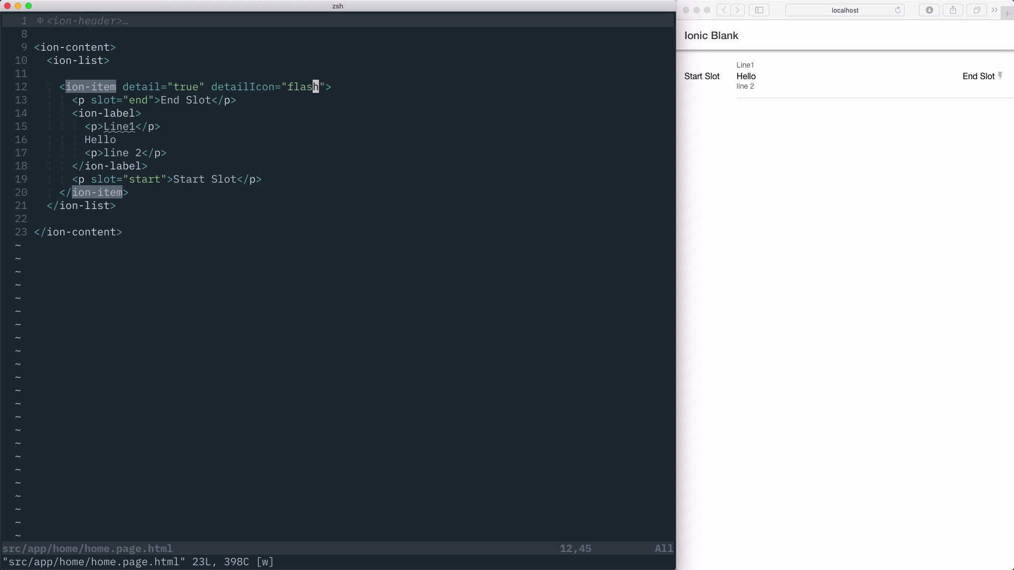
# Step: Paste two more copies of the folded ion-item block, giving three items, and save
pyautogui.press('z')
pyautogui.press('c')
pyautogui.press('y')
pyautogui.write('yp')
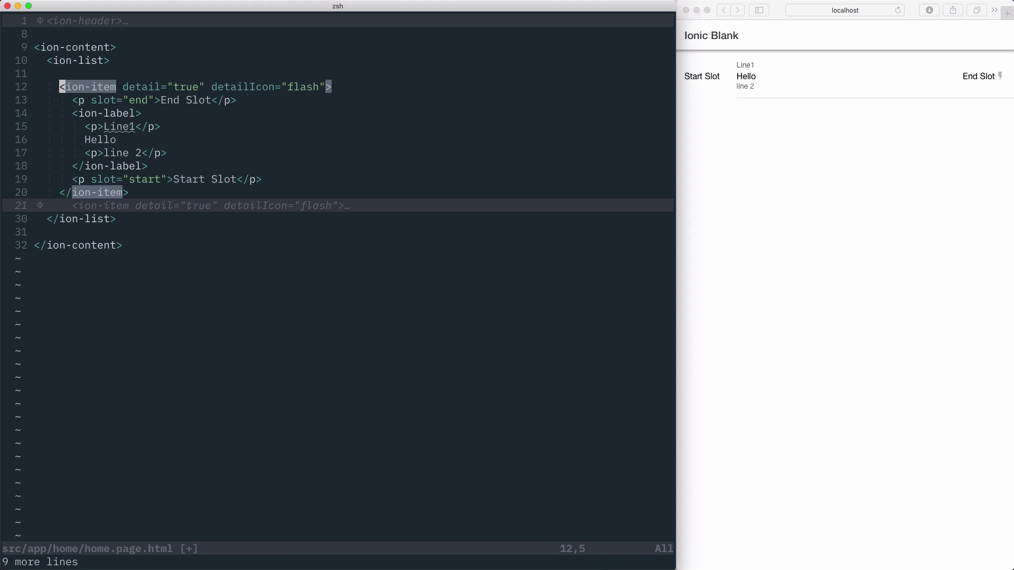
pyautogui.write('zo:w')
pyautogui.press('Return')
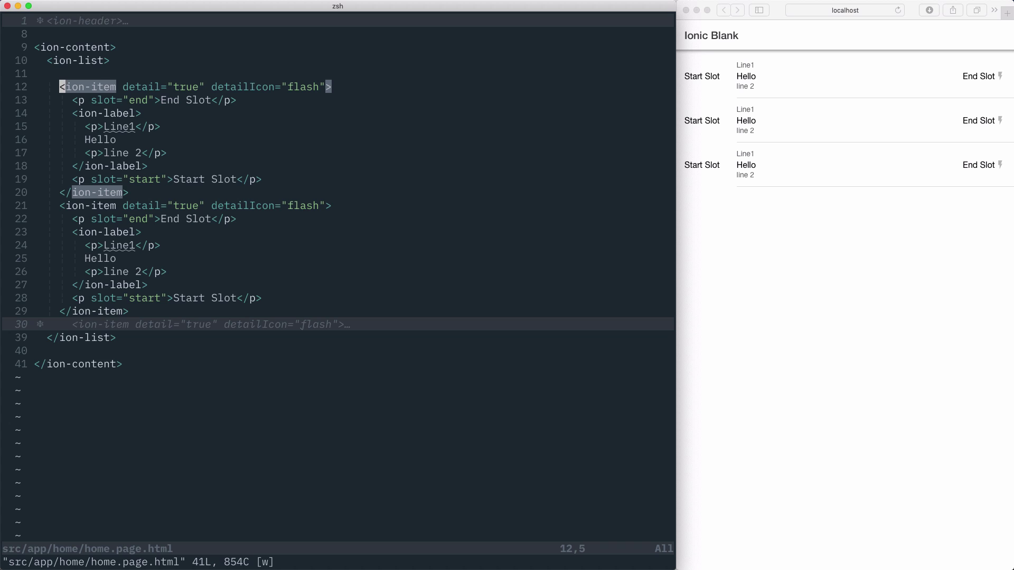
pyautogui.press('z')
pyautogui.press('c')
pyautogui.write('jzc')
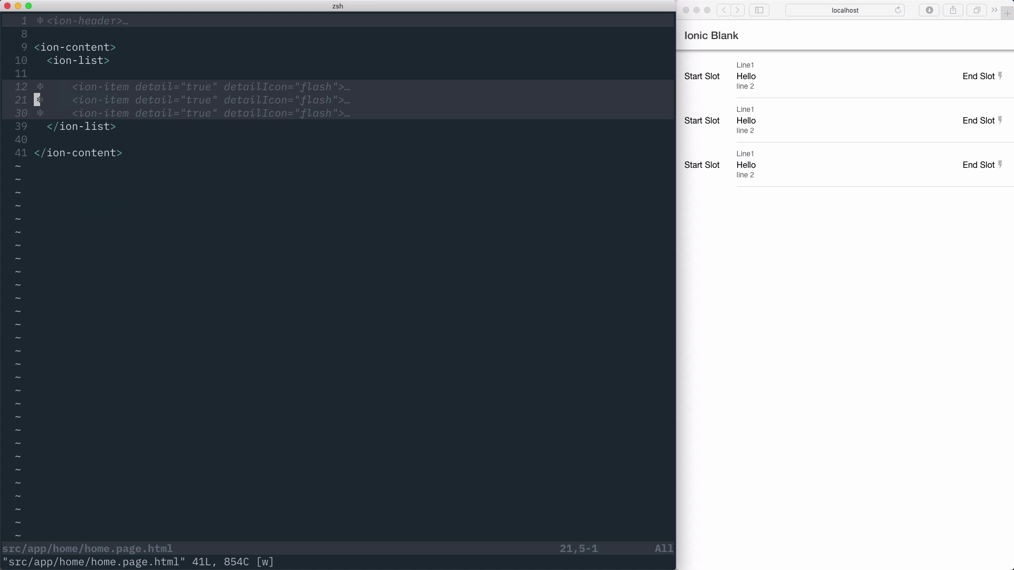
pyautogui.write('jzo$i lin')
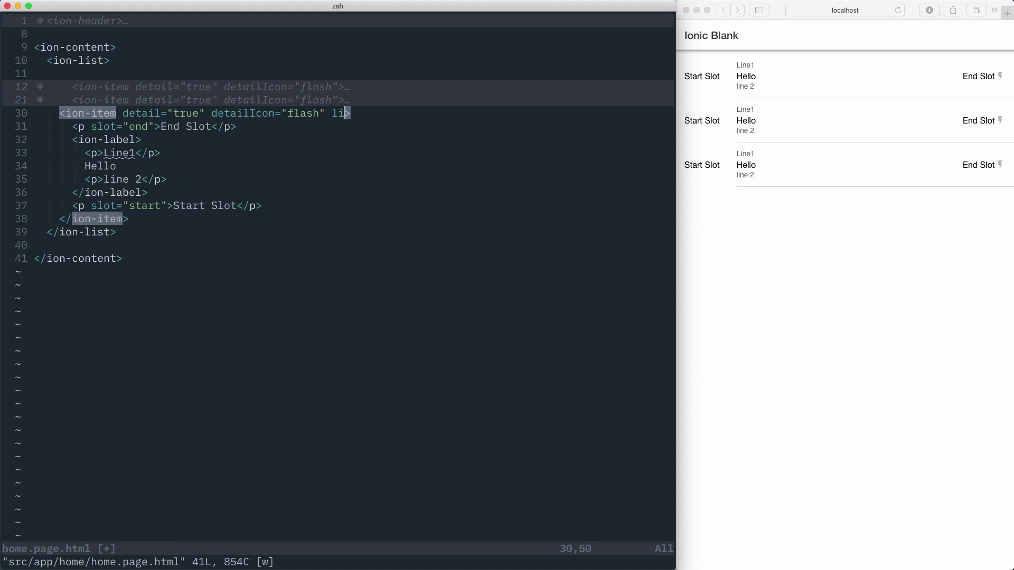
pyautogui.write('es="')
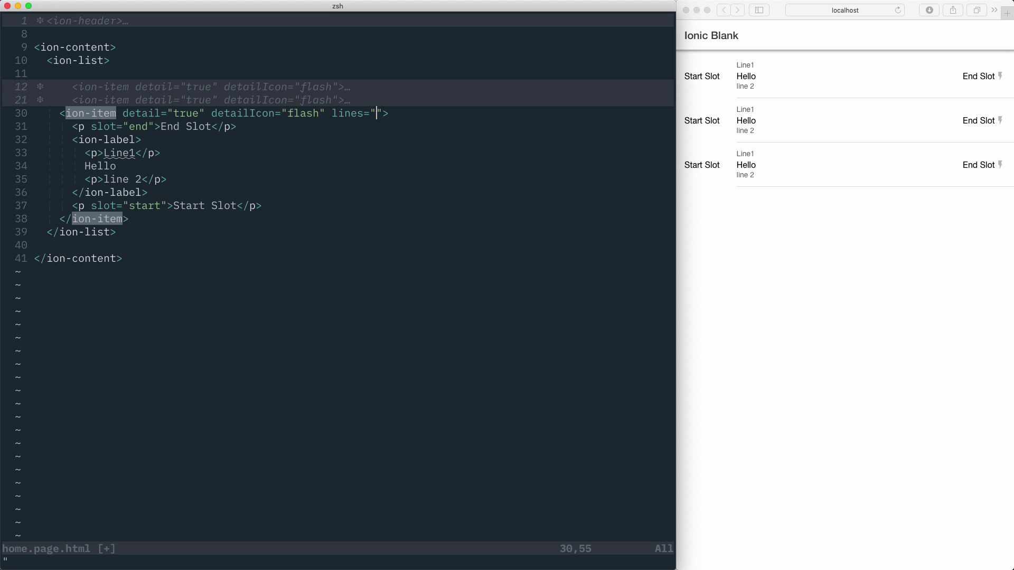
pyautogui.write('et')
pyautogui.press('BackSpace')
pyautogui.press('BackSpace')
pyautogui.press('BackSpace')
pyautogui.press('BackSpace')
pyautogui.press('BackSpace')
pyautogui.write('none')
pyautogui.press('BackSpace')
pyautogui.press('BackSpace')
pyautogui.press('BackSpace')
pyautogui.press('BackSpace')
pyautogui.write('fu')
pyautogui.write('ll')
pyautogui.press('Escape')
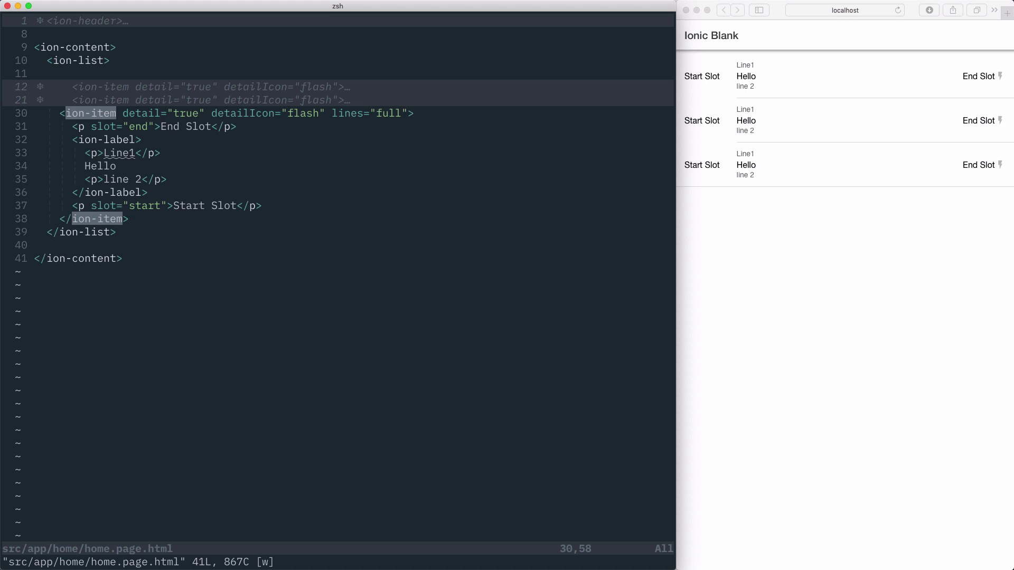
pyautogui.press('l')
pyautogui.press('v')
pyautogui.press('b')
pyautogui.press('b')
pyautogui.press('b')
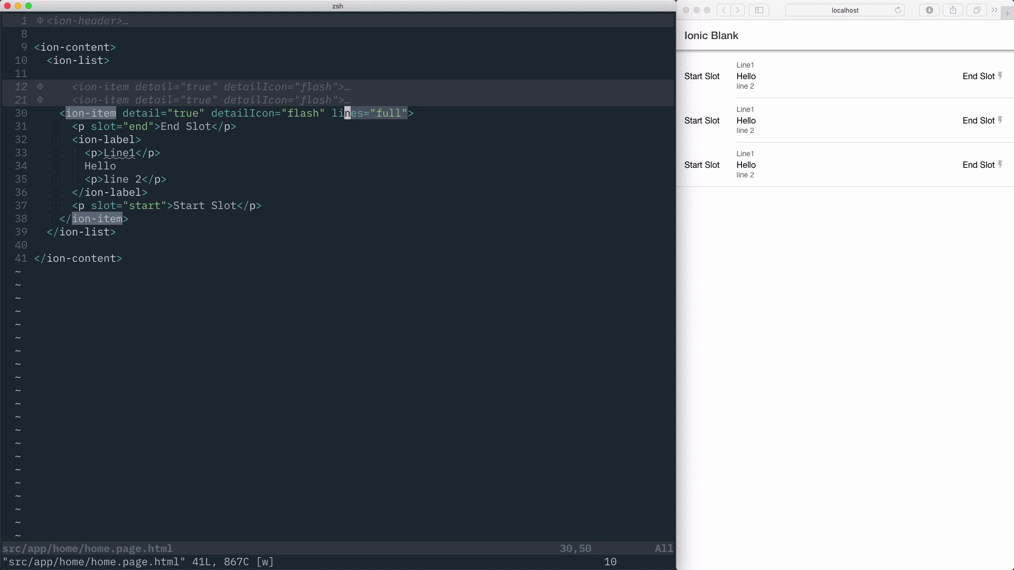
pyautogui.press('d')
# Step: Add lines="none" to the ion-list opening tag
pyautogui.press('k')
pyautogui.press('k')
pyautogui.press('k')
pyautogui.write('ji ')
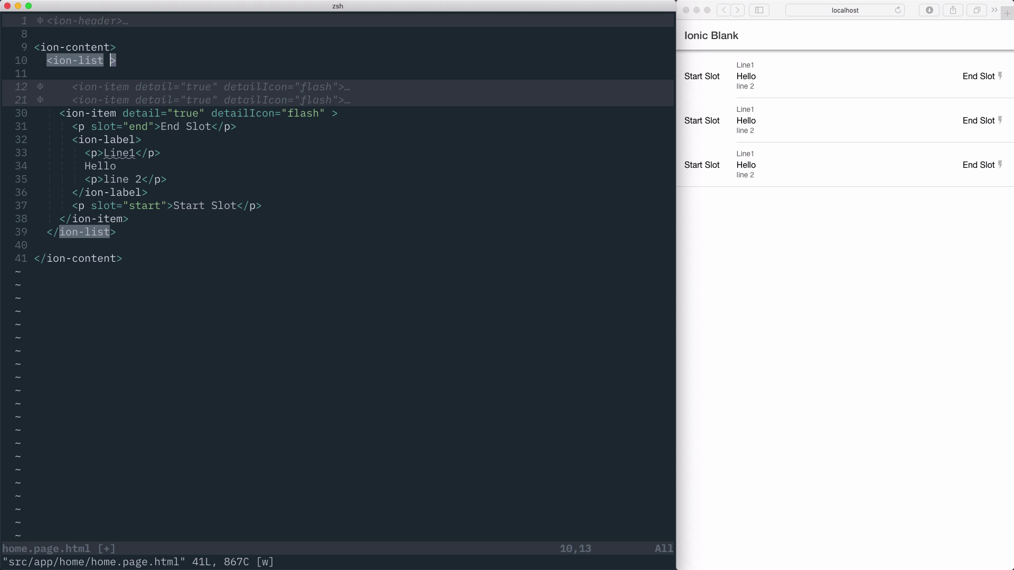
pyautogui.write('lines="')
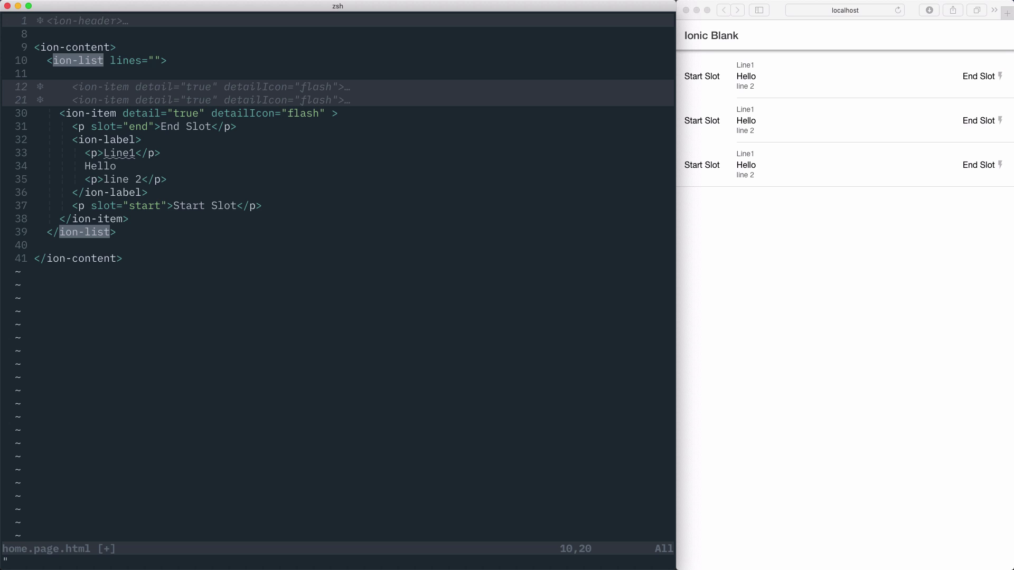
pyautogui.write('none')
pyautogui.press('Escape')
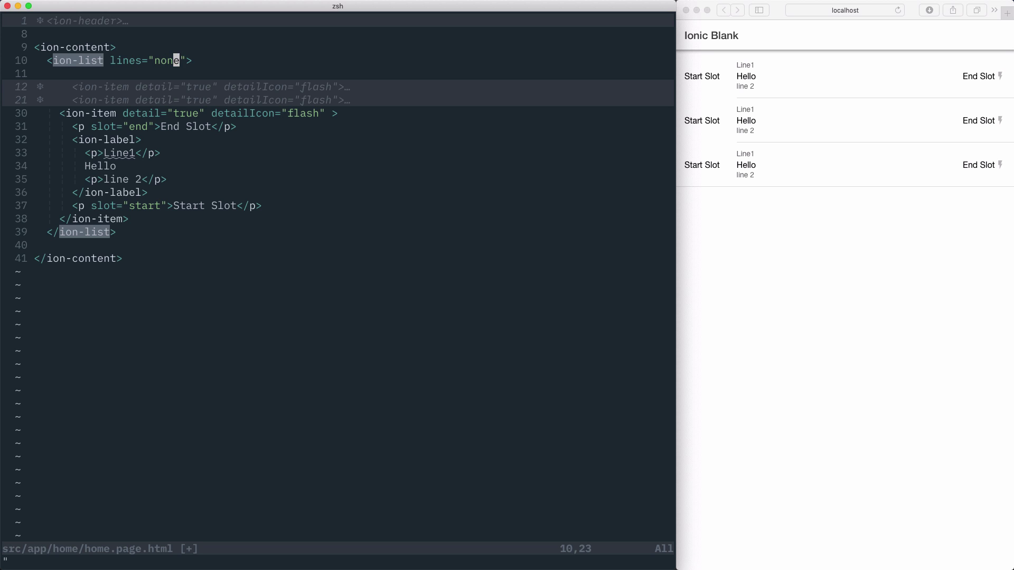